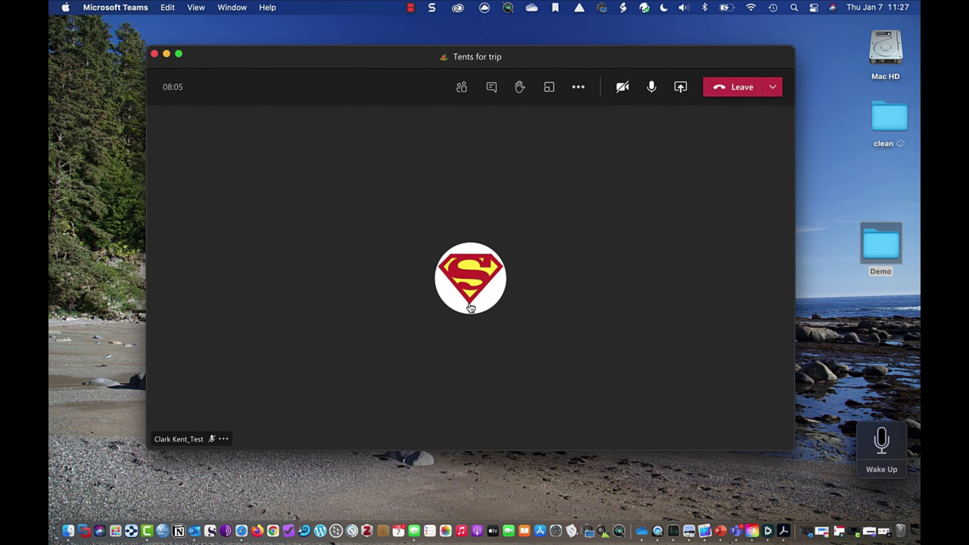
View the meeting's participant list and switch to the meeting chat.
click(462, 88)
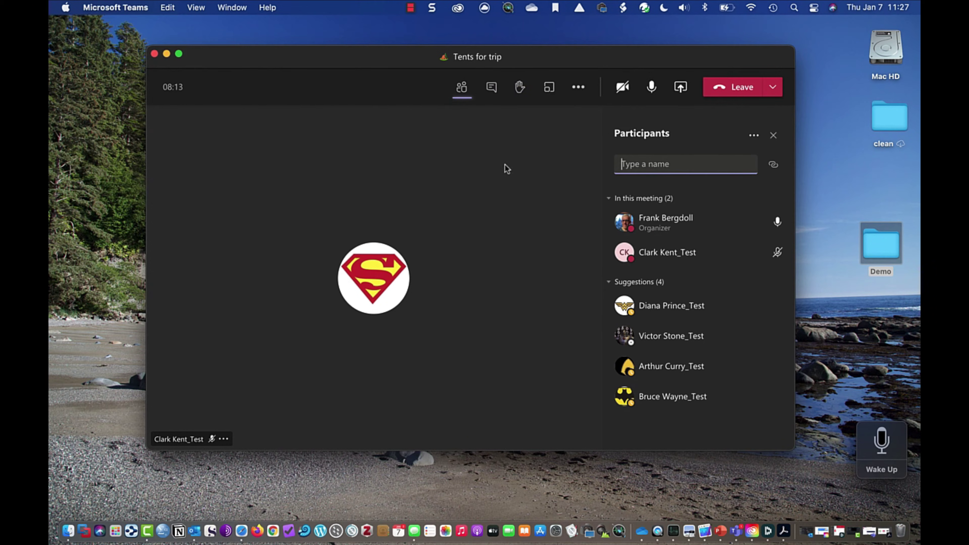
click(493, 94)
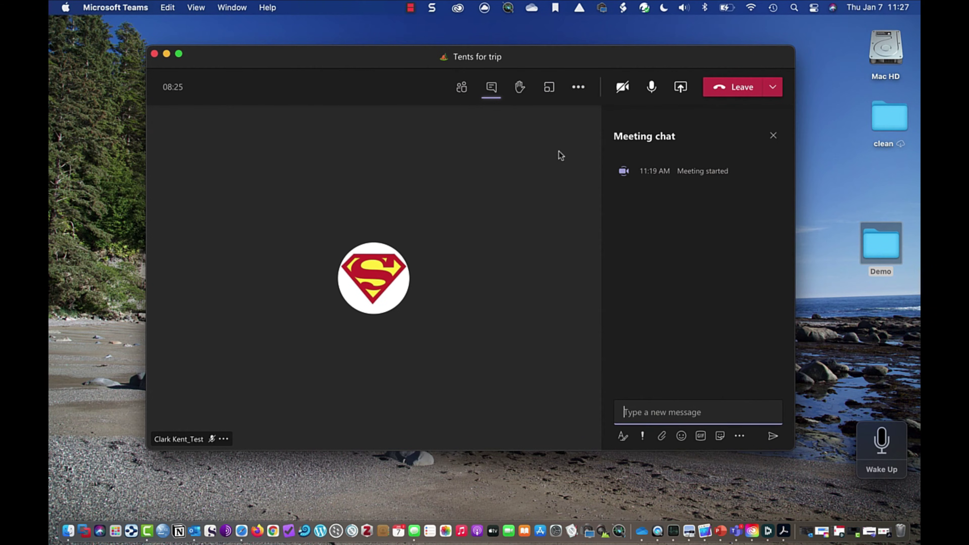
Share the PowerPoint file Presentation1.pptx from the computer's Demo folder in the meeting, replacing the previously uploaded copy.
click(681, 89)
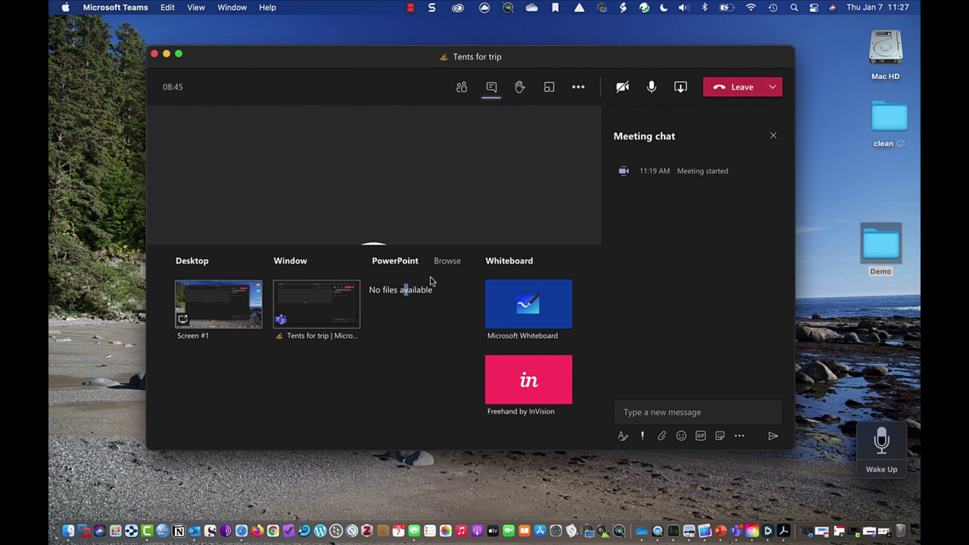
click(445, 269)
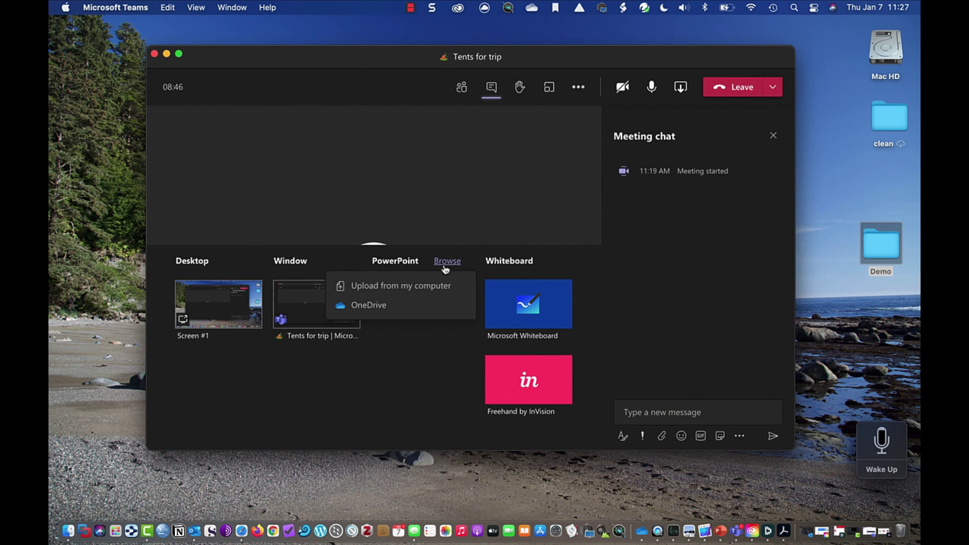
click(414, 286)
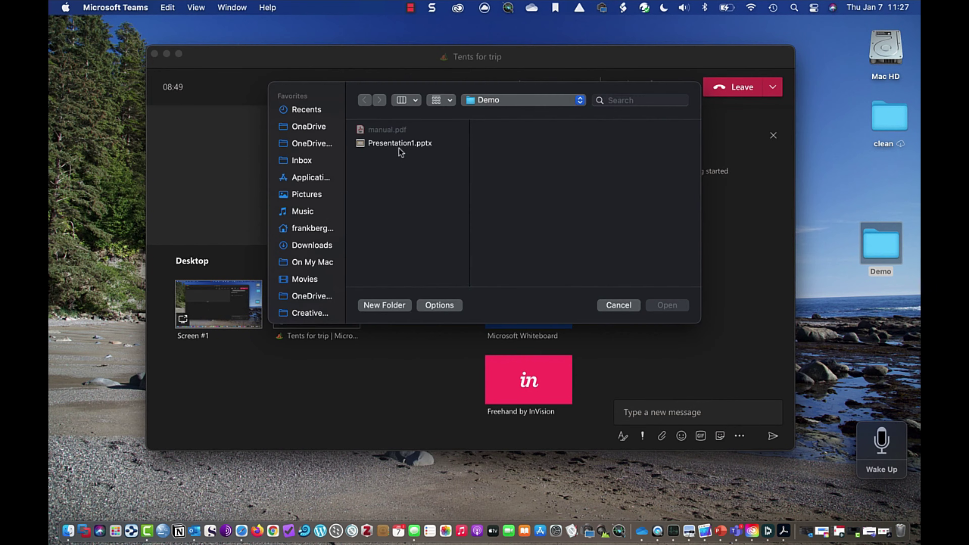
click(399, 147)
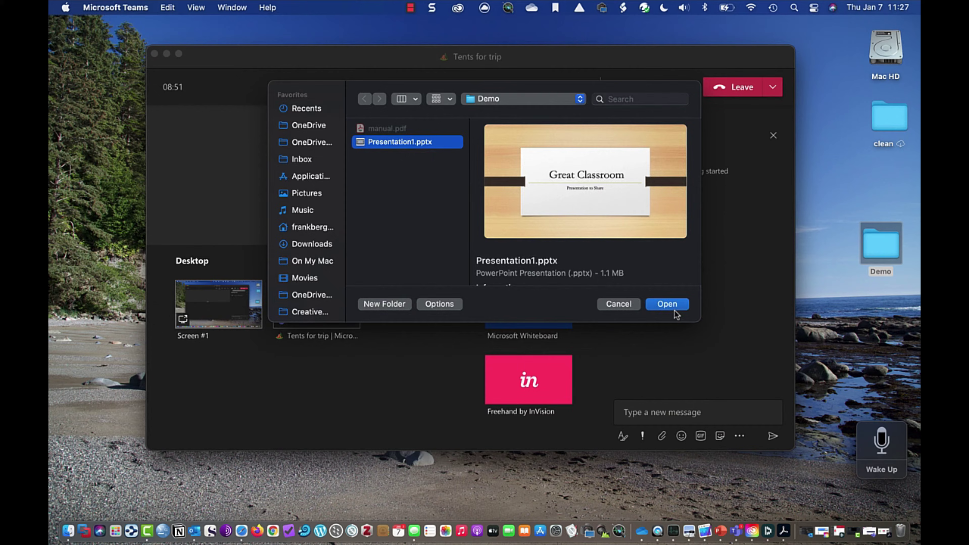
click(668, 306)
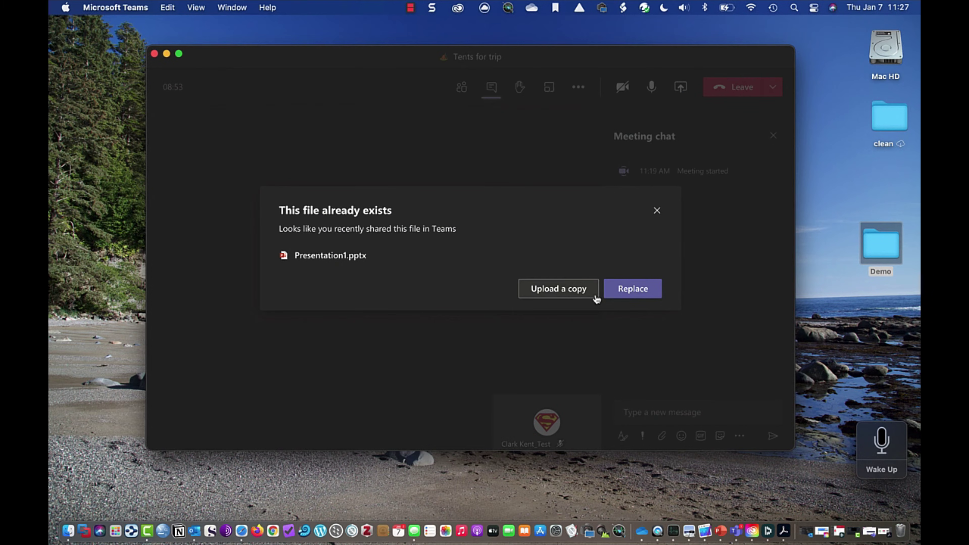
click(631, 290)
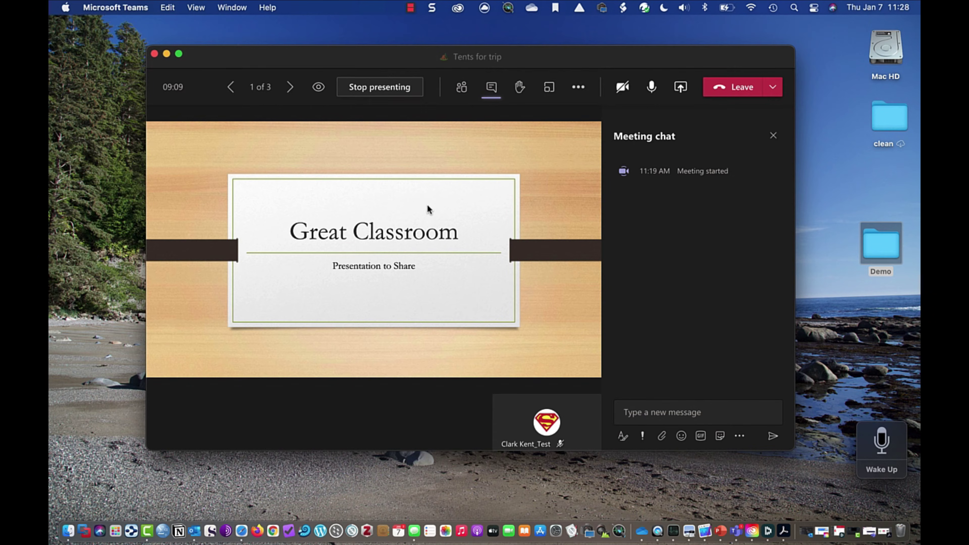
Advance the shared presentation to its third slide, Resources, and stop presenting for everyone.
click(290, 88)
click(291, 88)
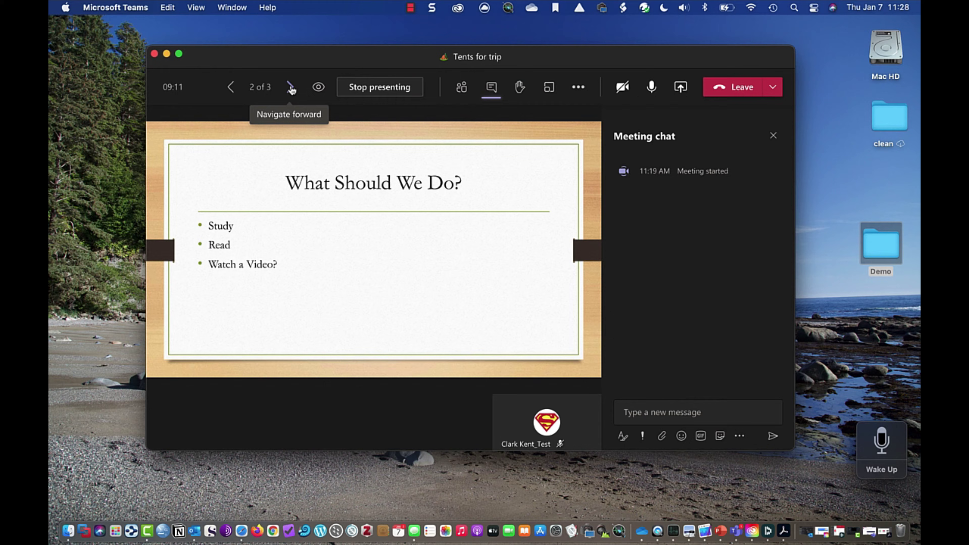
click(290, 88)
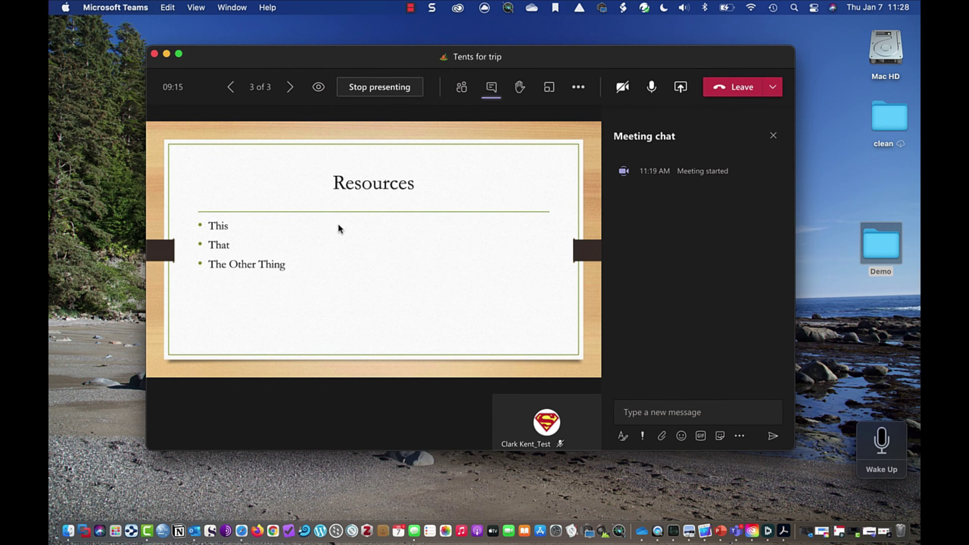
click(380, 91)
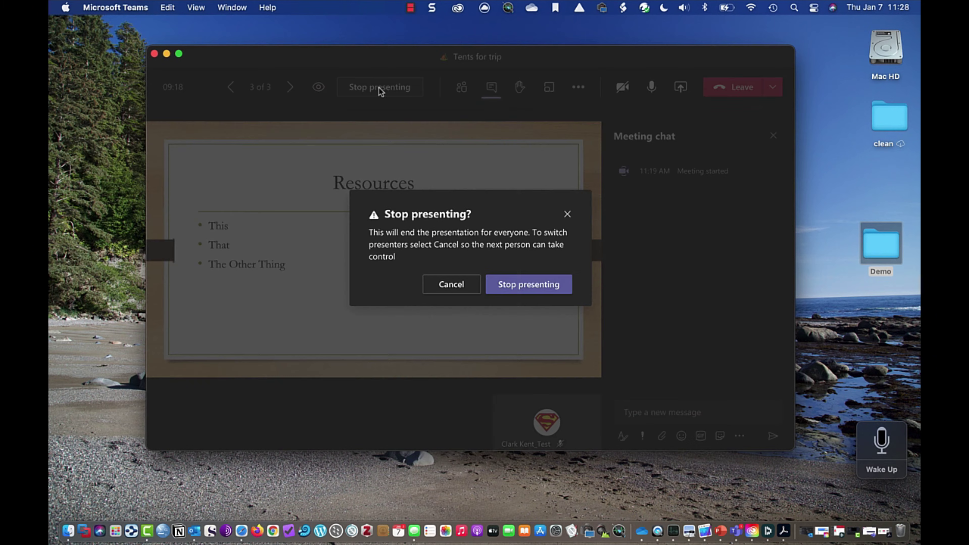
click(502, 282)
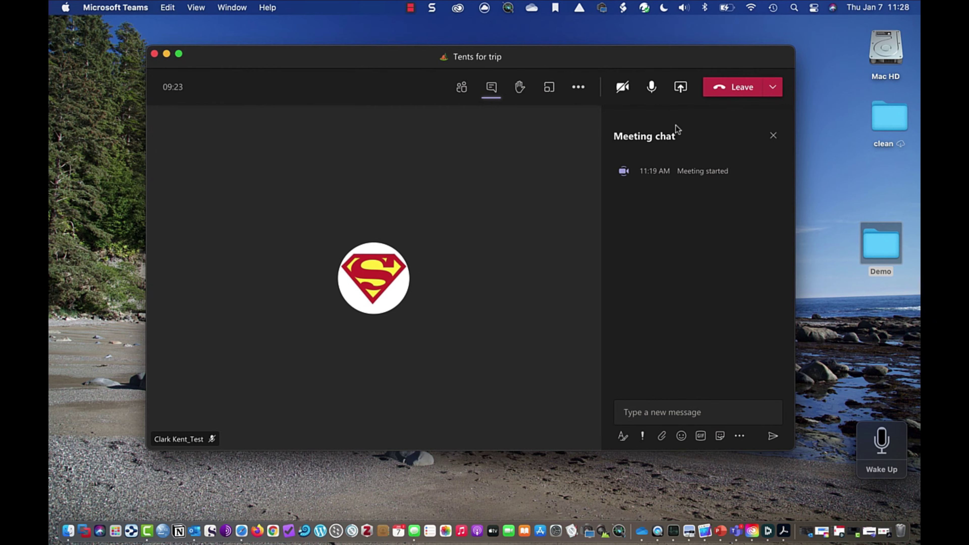
Show the meeting's share options and open manual.pdf from the Demo folder on the desktop in Acrobat.
click(678, 90)
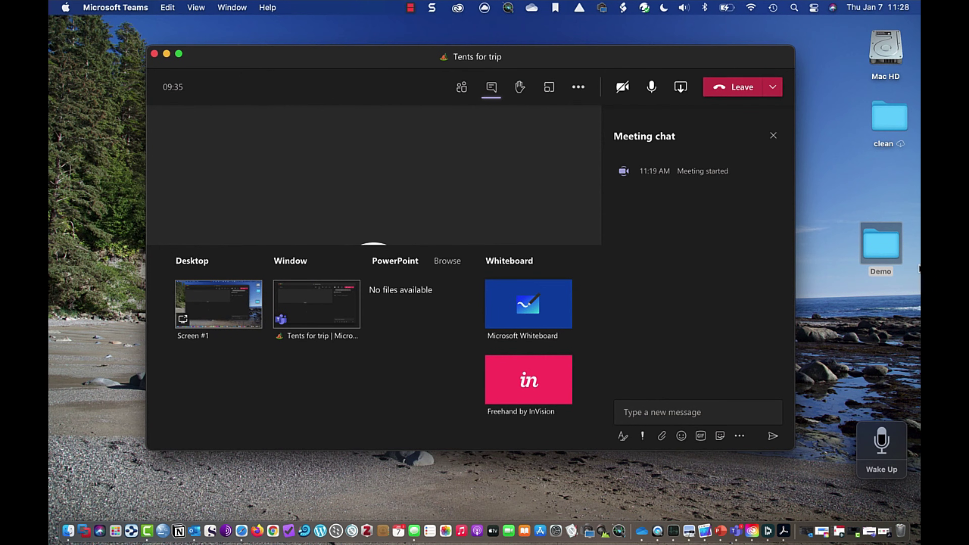
double_click(880, 244)
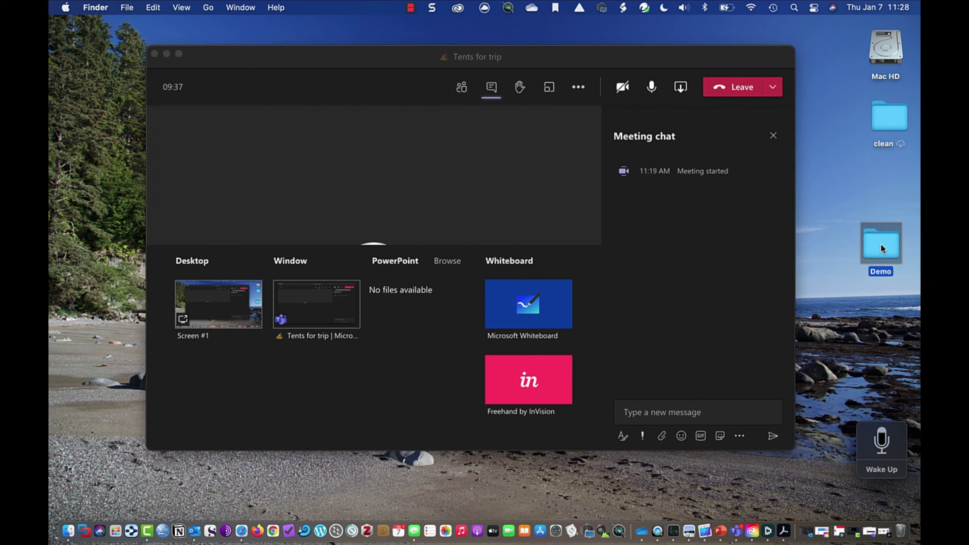
double_click(475, 168)
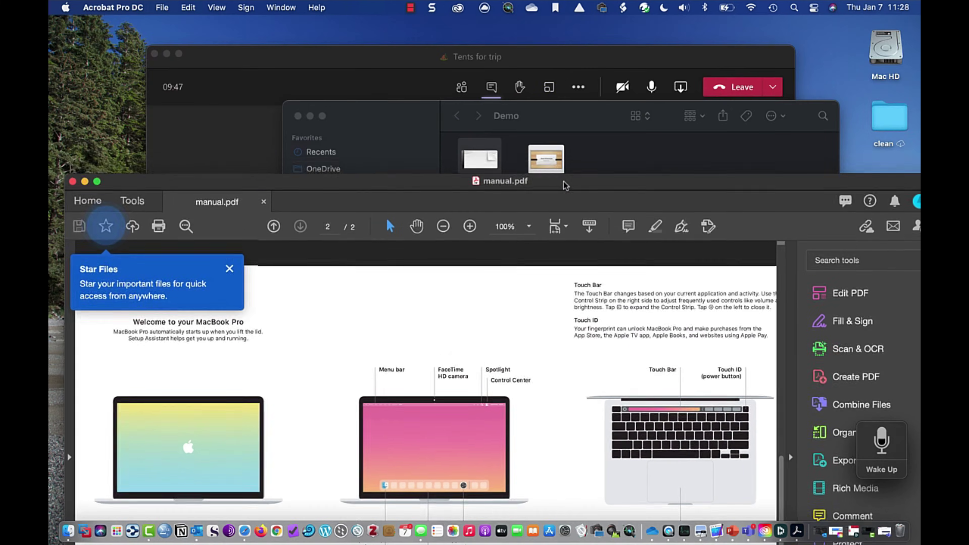
Return to the Teams meeting, refresh its share options and share only the manual.pdf window.
click(542, 60)
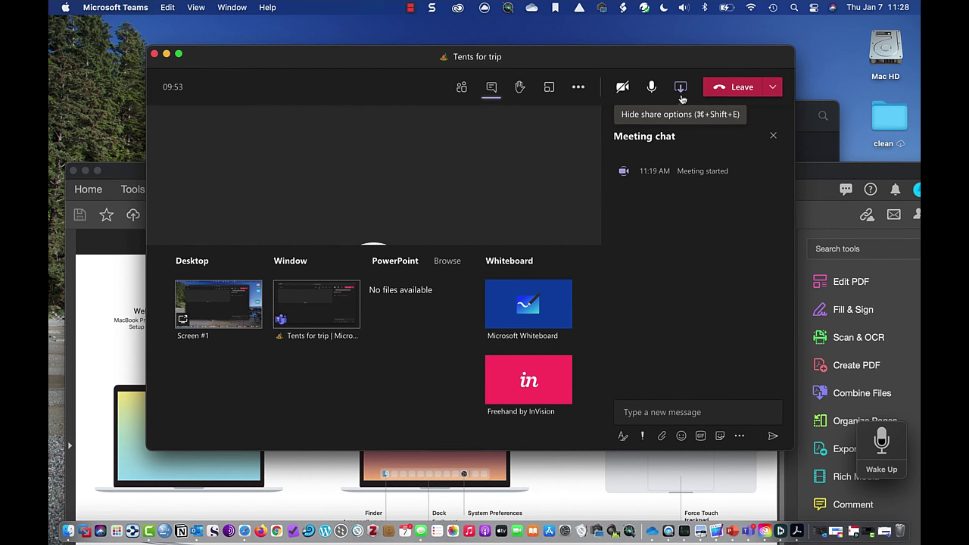
click(680, 88)
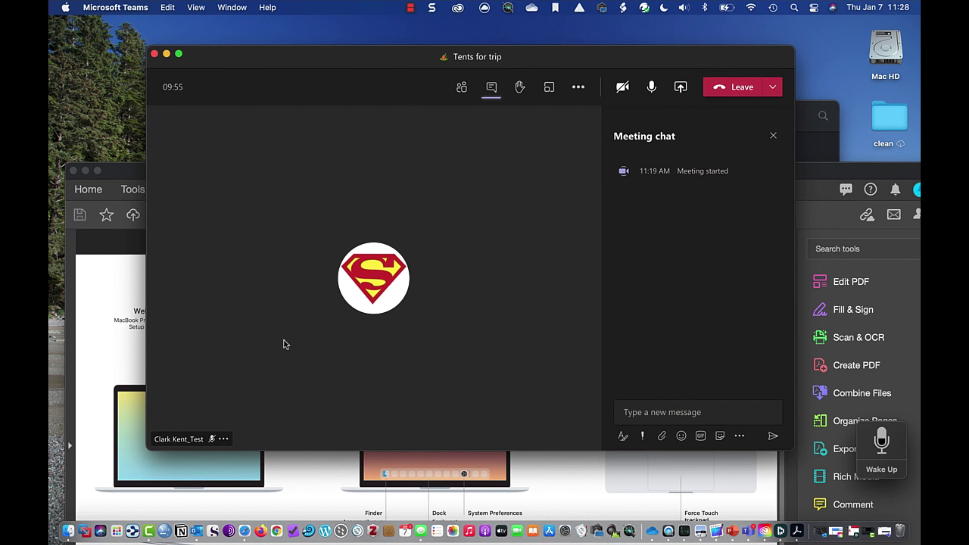
click(681, 88)
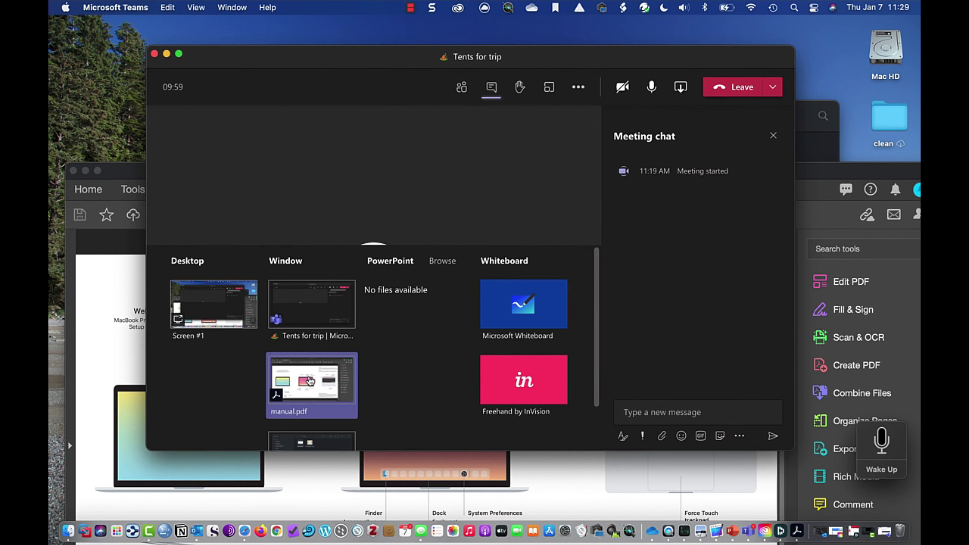
click(313, 387)
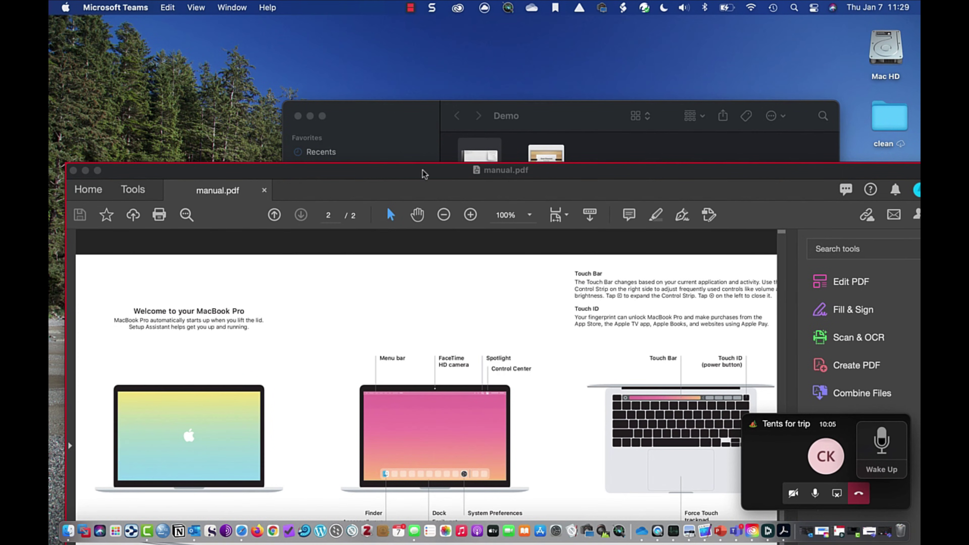
Move the shared manual.pdf window higher on the desktop and stop sharing it from the meeting.
drag(424, 172, 417, 53)
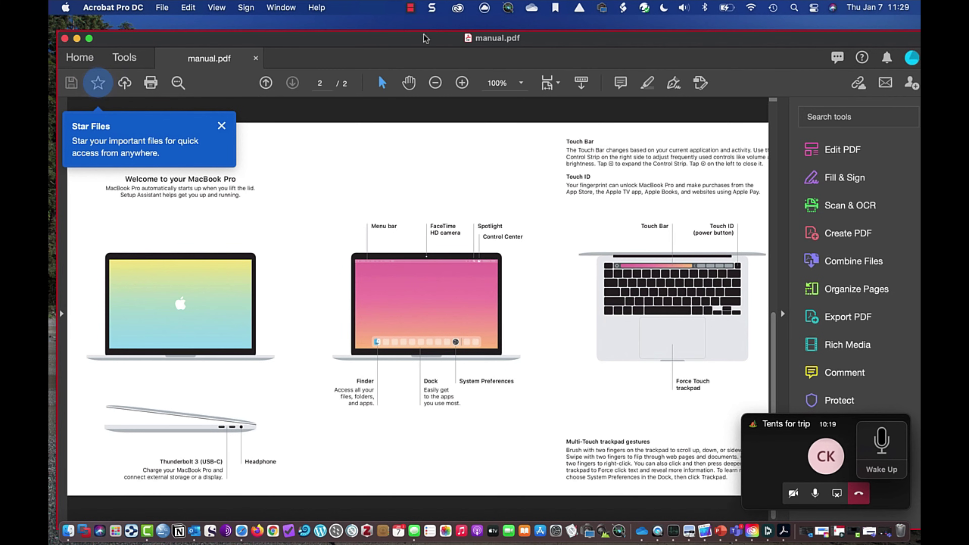
click(753, 441)
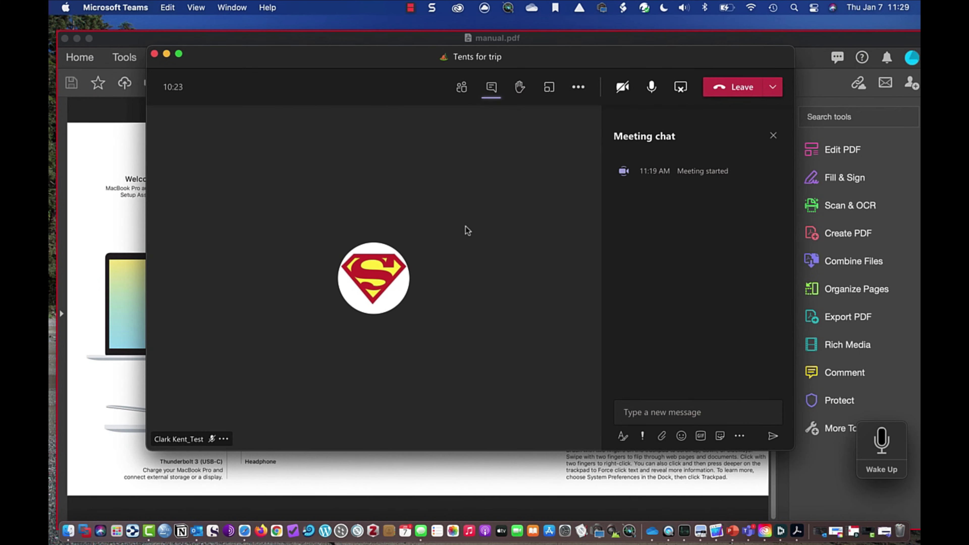
click(682, 89)
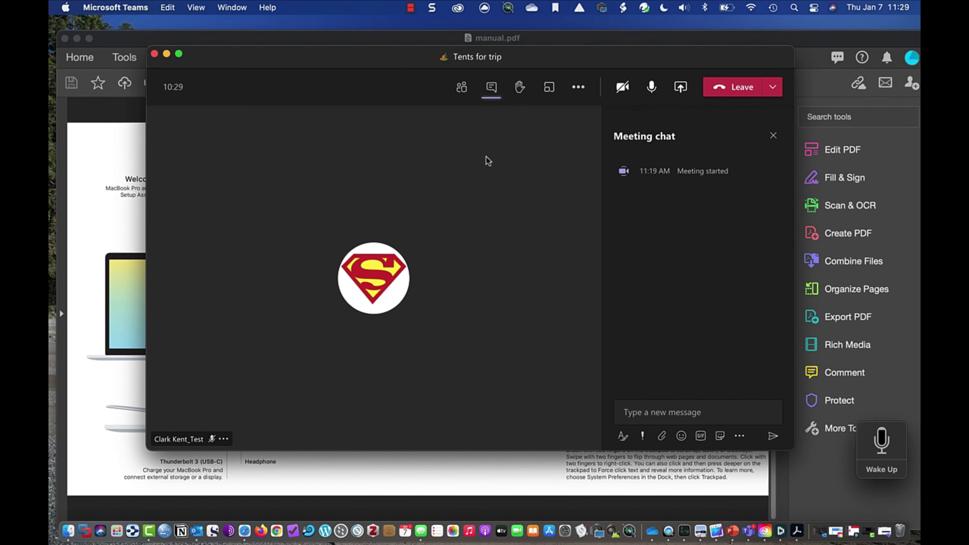
Minimize the manual.pdf window and check which windows the meeting's share options offer.
click(396, 39)
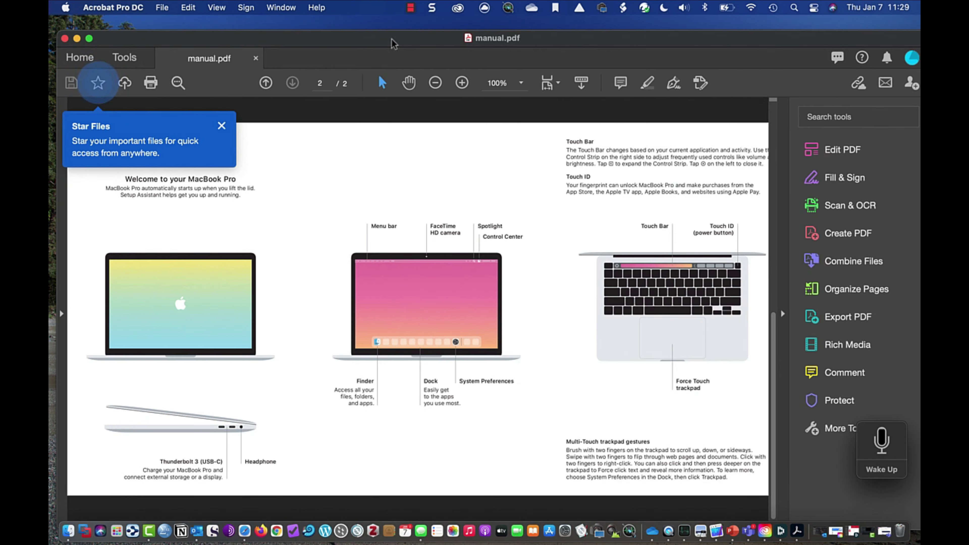
click(77, 39)
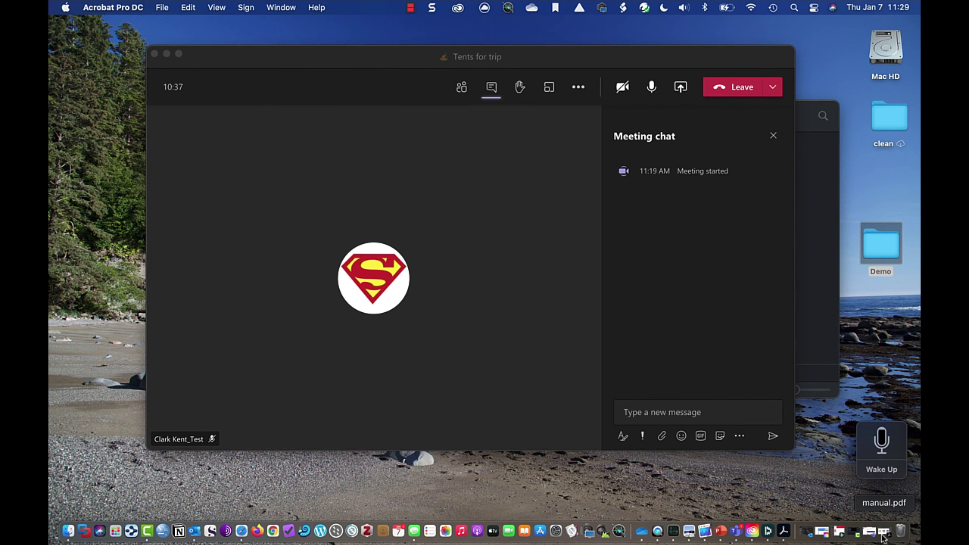
click(684, 92)
click(682, 91)
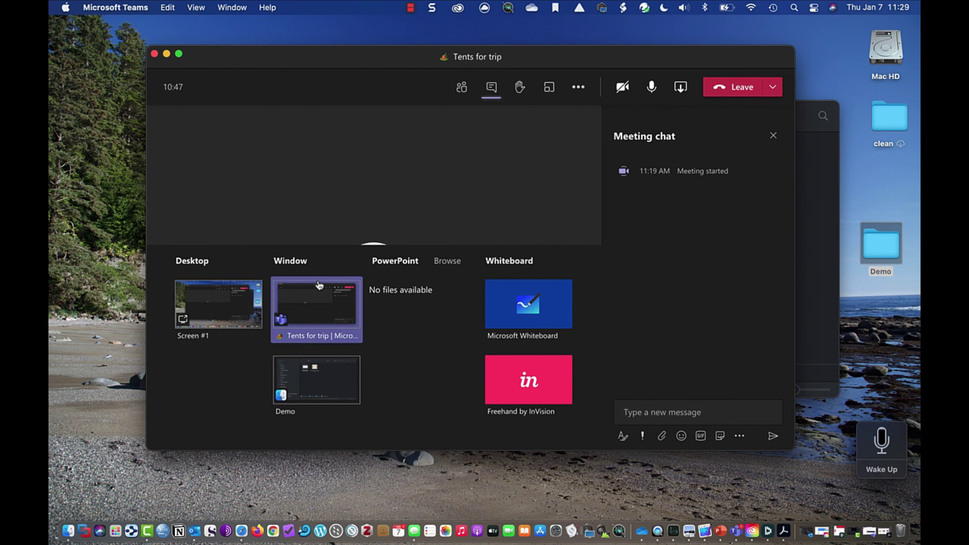
Restore the minimized manual.pdf window, move it lower on the desktop and return to the Teams meeting.
click(884, 532)
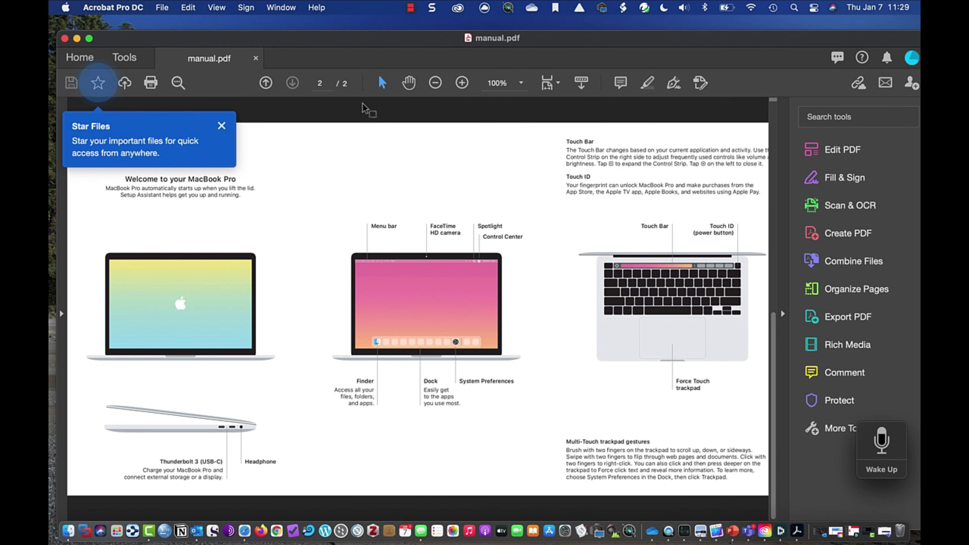
drag(433, 45, 454, 165)
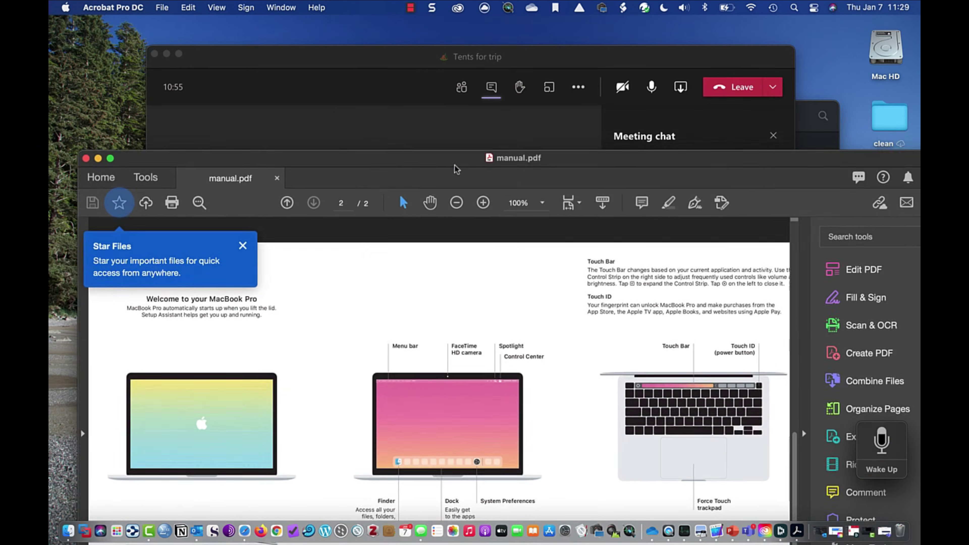
click(473, 100)
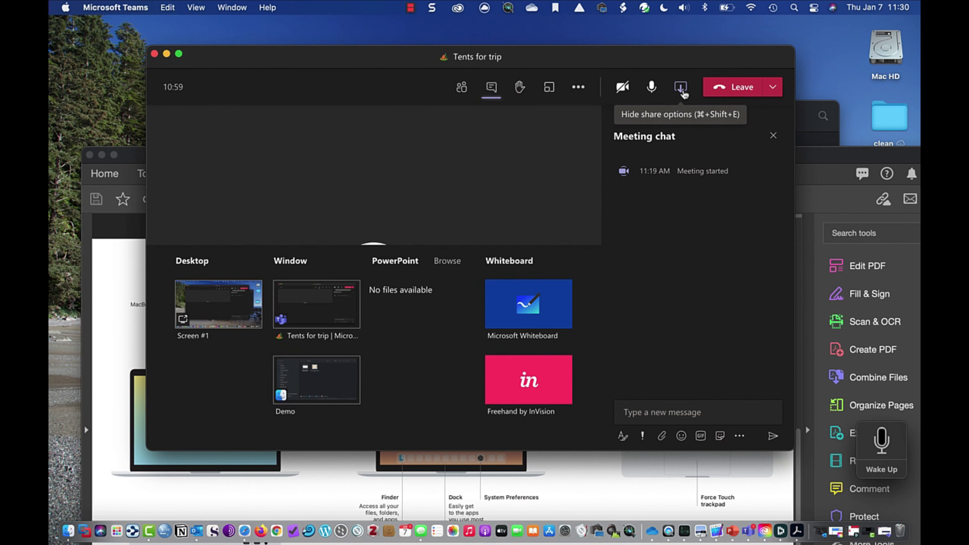
Refresh the meeting's share options and share the restored manual.pdf window.
click(681, 91)
click(681, 91)
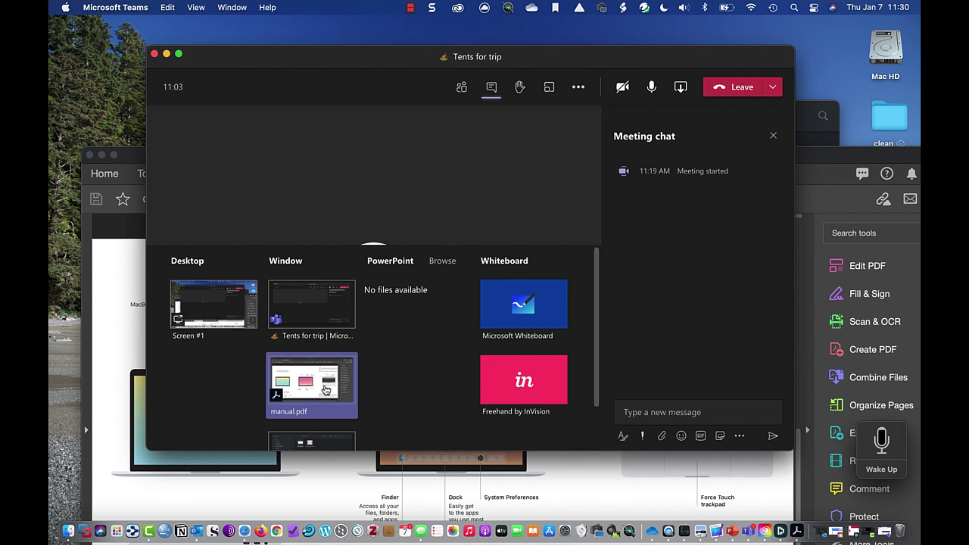
click(309, 380)
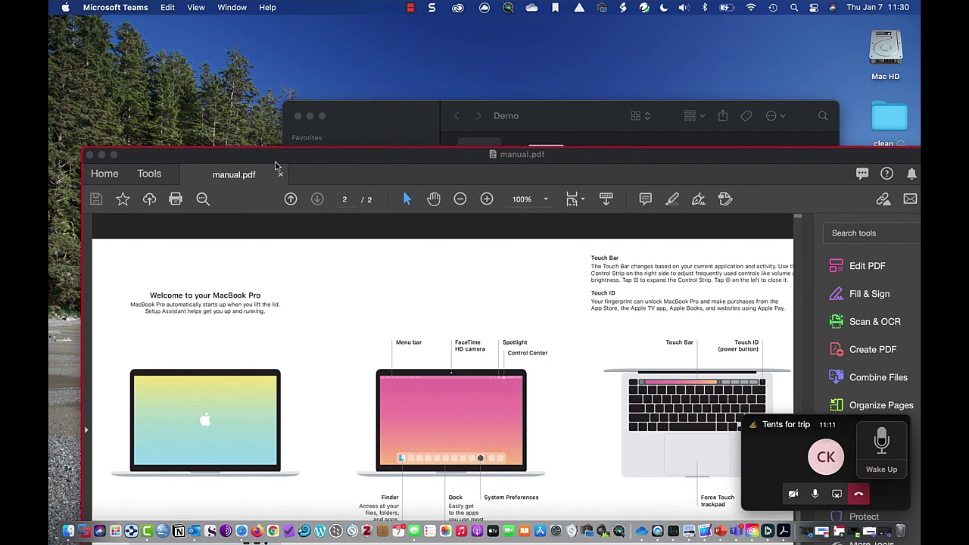
Move the shared manual.pdf window up slightly and end its sharing from the main meeting window.
drag(277, 164, 274, 91)
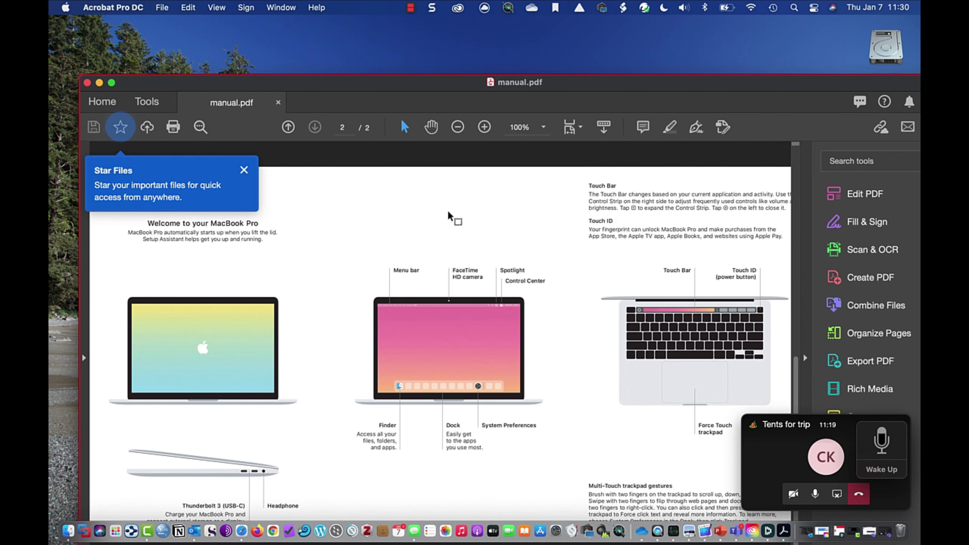
click(768, 461)
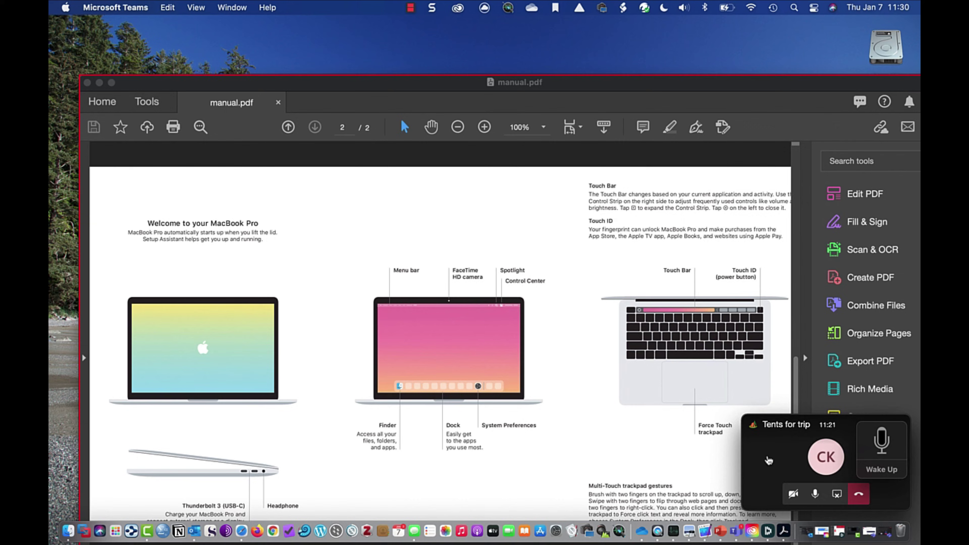
click(769, 460)
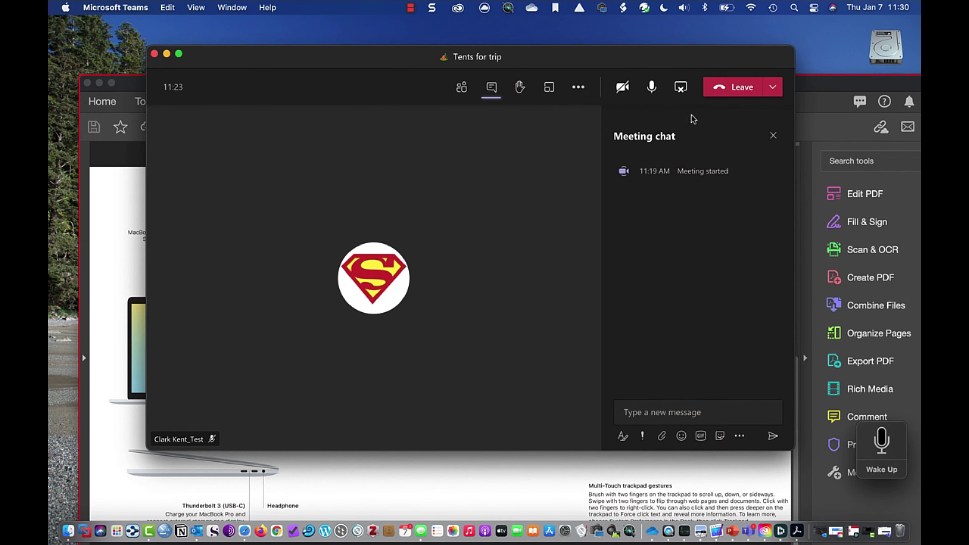
click(680, 87)
Move the manual.pdf window lower on the desktop at a smaller size and share that window in the meeting again.
drag(130, 90, 127, 223)
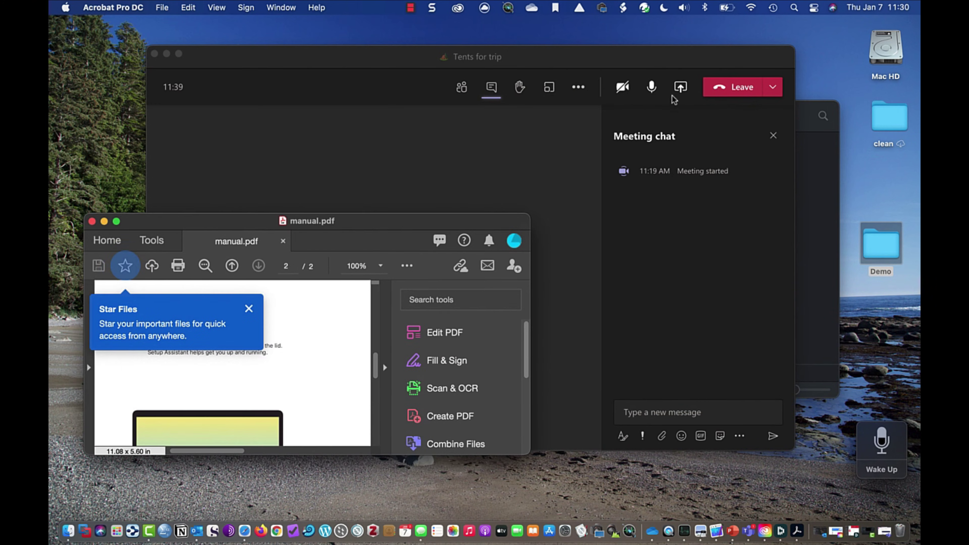
click(682, 91)
click(682, 89)
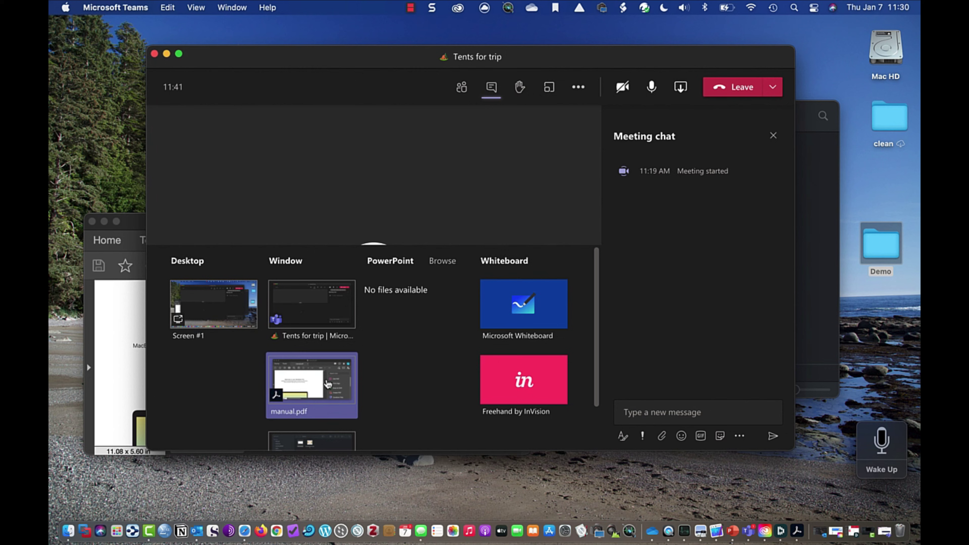
click(311, 381)
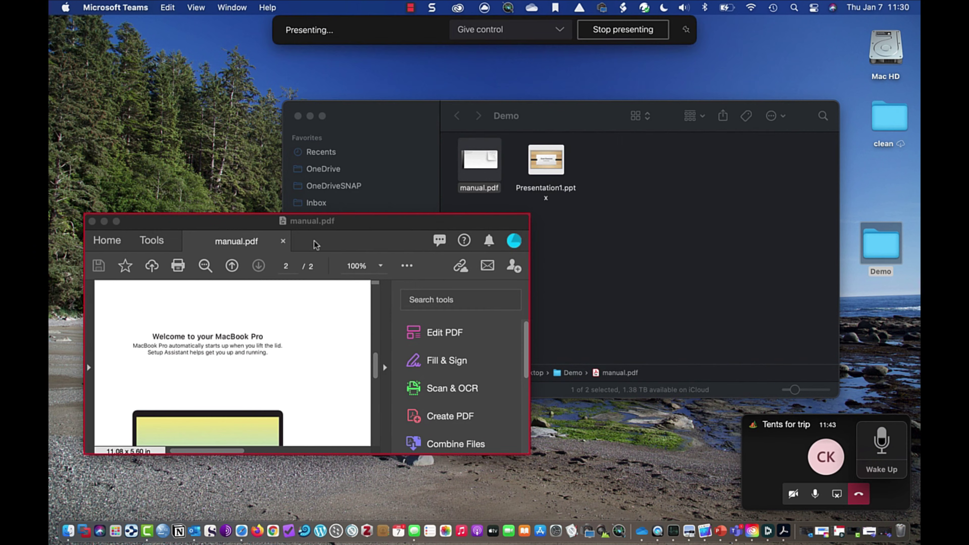
Enlarge the shared manual.pdf window to show both laptop diagrams and move it near the upper edge of the desktop.
drag(377, 227, 434, 107)
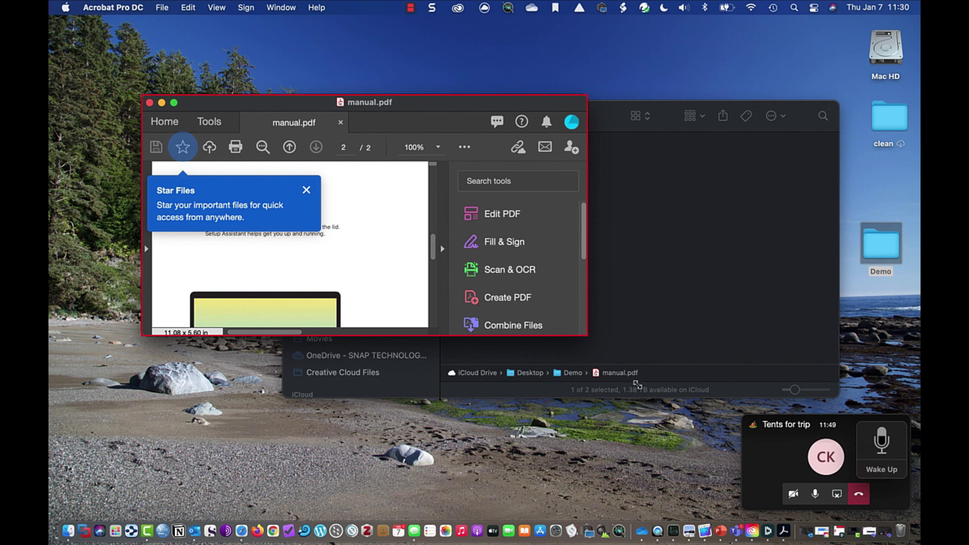
drag(637, 385, 790, 517)
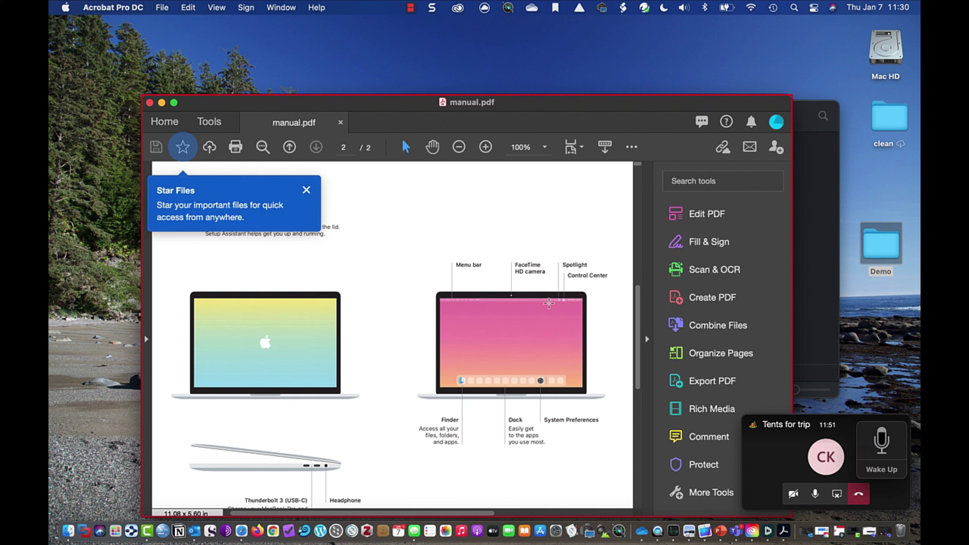
scroll(514, 337, down, 1)
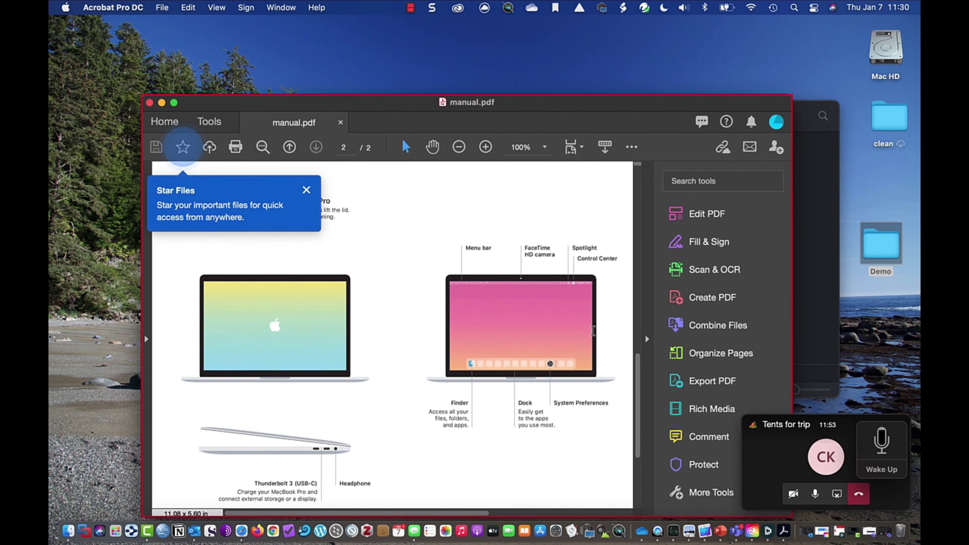
drag(533, 107, 481, 38)
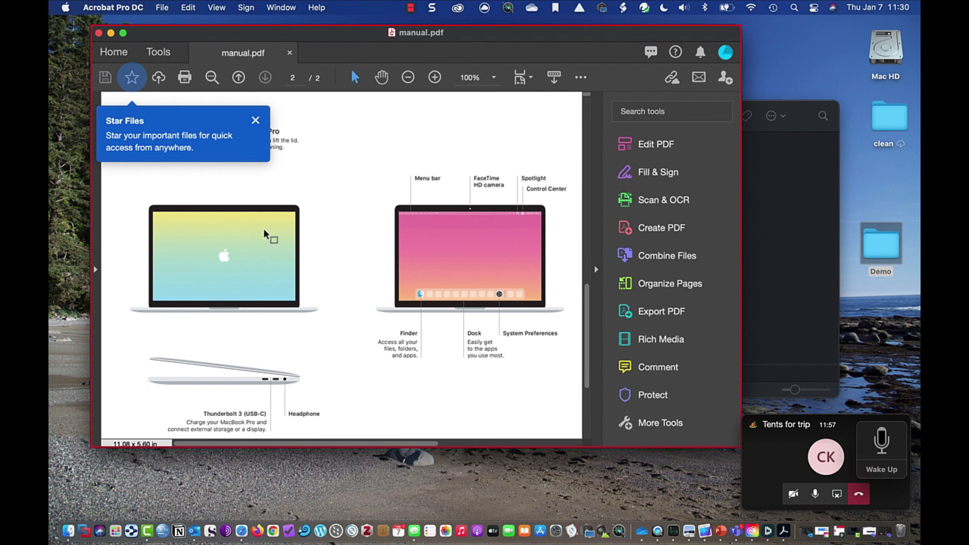
Bring the Demo folder window in front of the shared PDF and reopen the main meeting window from its mini view.
click(784, 283)
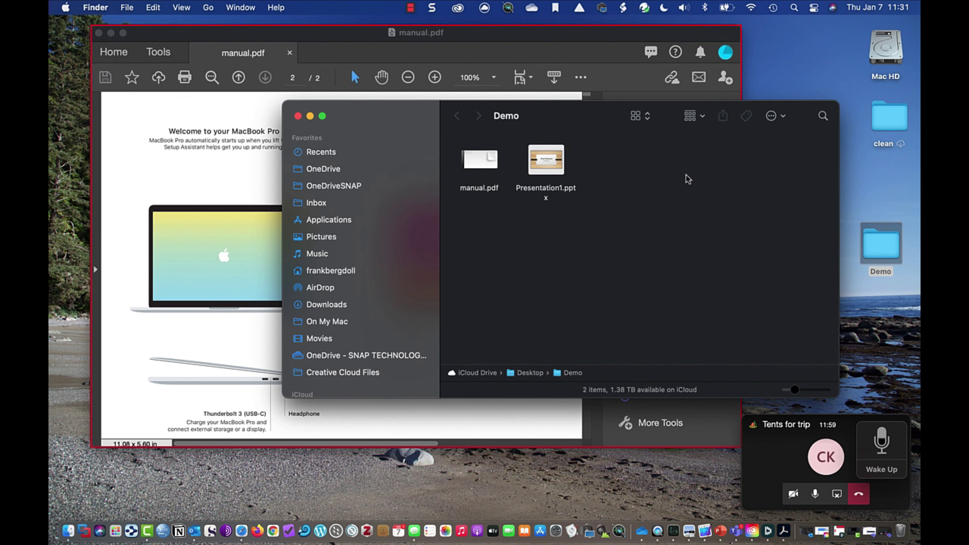
click(776, 469)
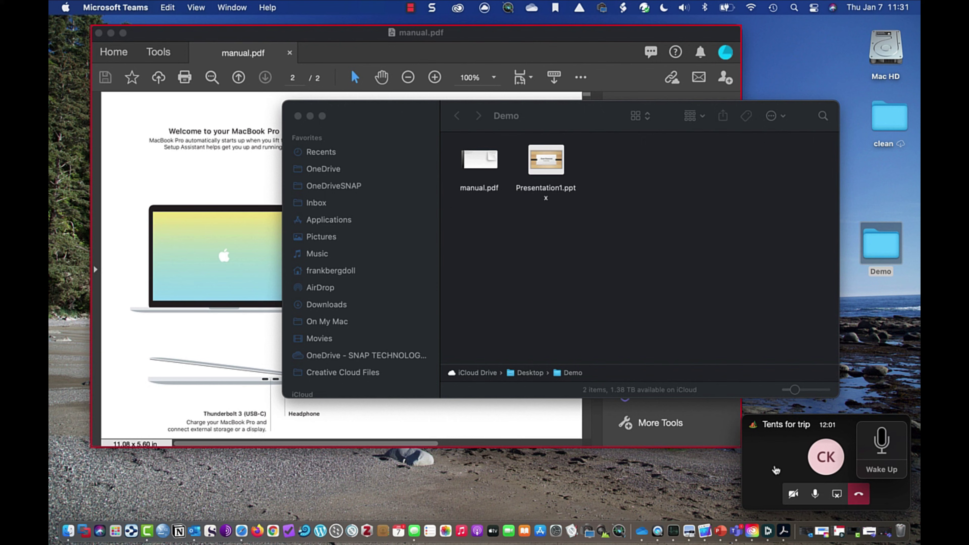
click(781, 474)
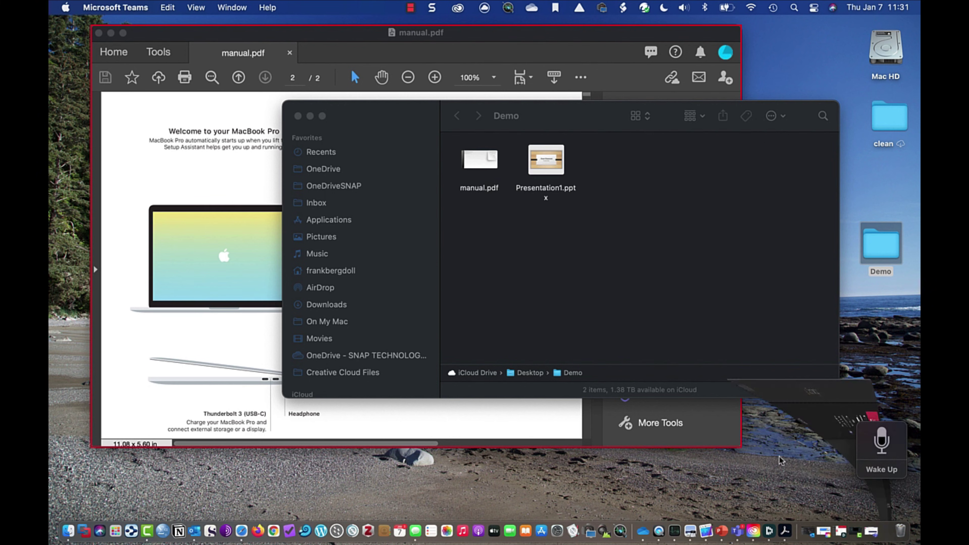